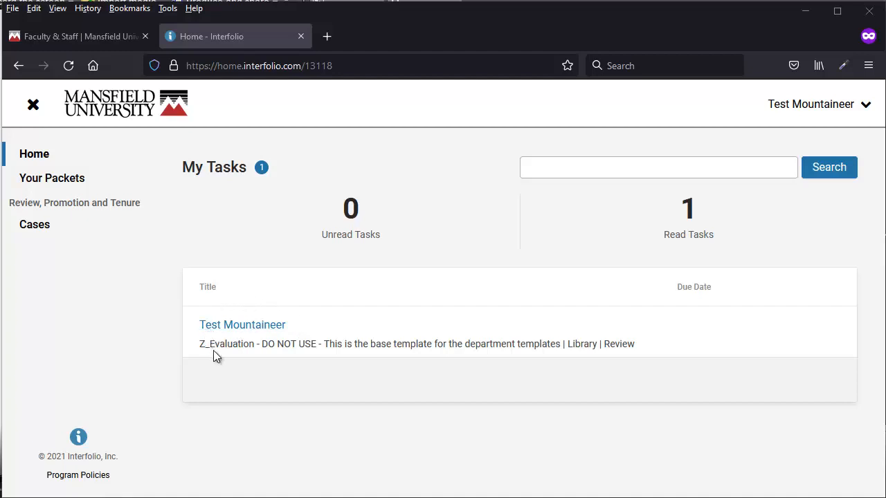
Step: Open the Test Mountaineer packet and read its CBA and department-procedure candidate instructions
click(247, 326)
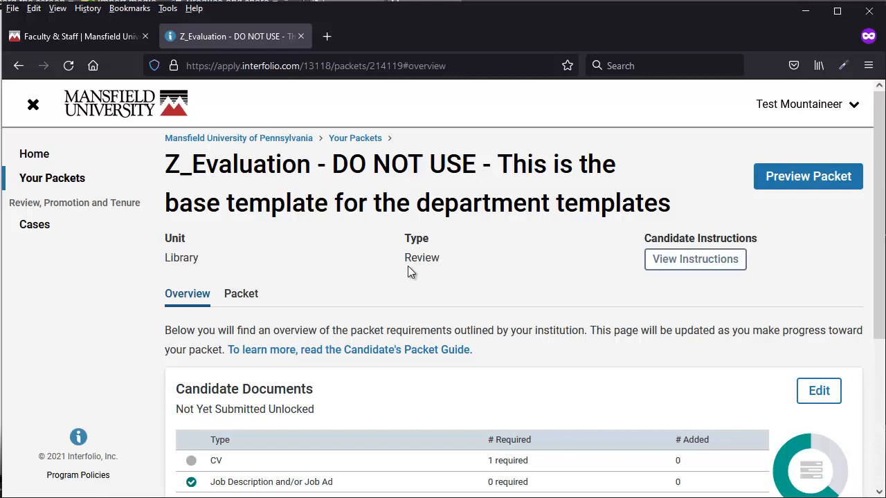
click(695, 262)
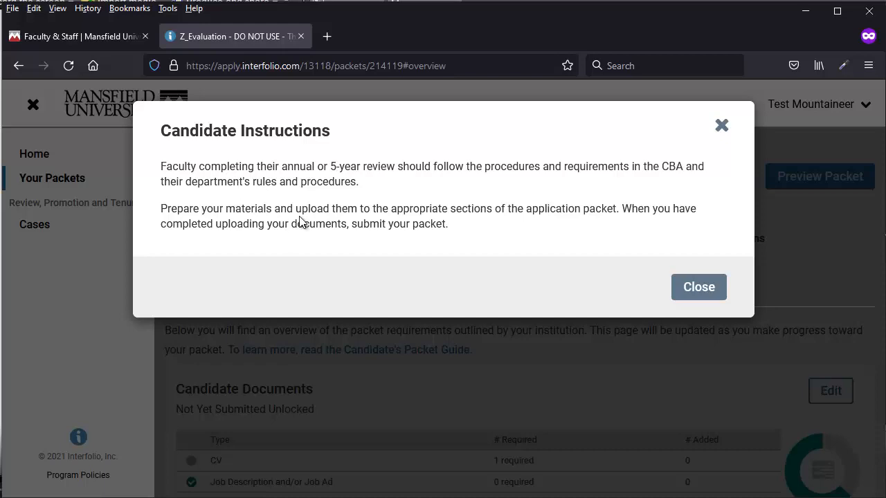
click(691, 290)
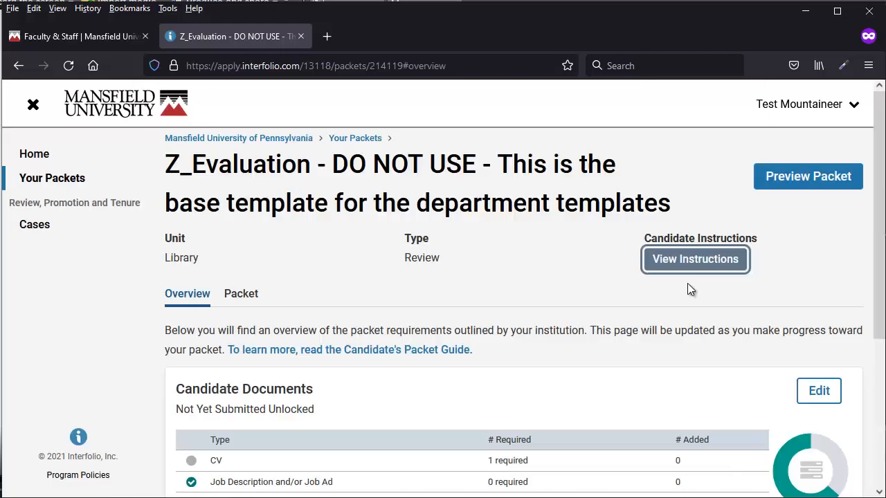
Step: Open Candidate Documents for editing and scroll down to the CV upload slot
scroll(590, 312, down, 5)
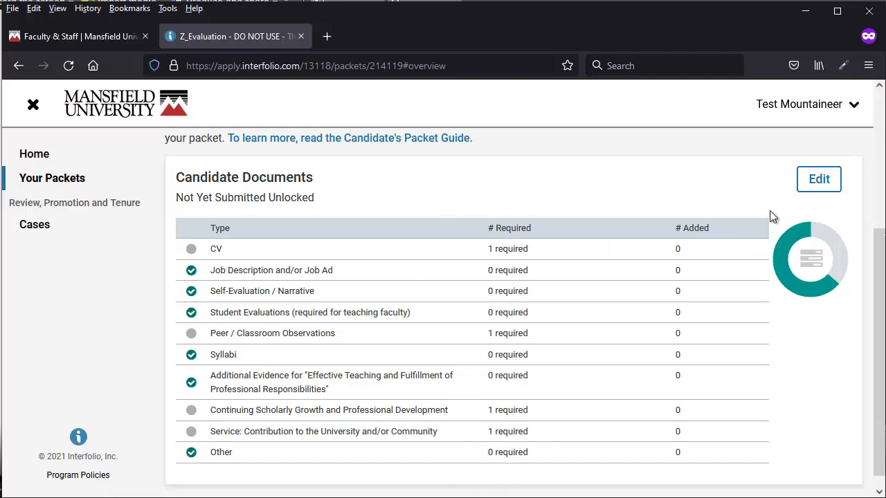
click(817, 183)
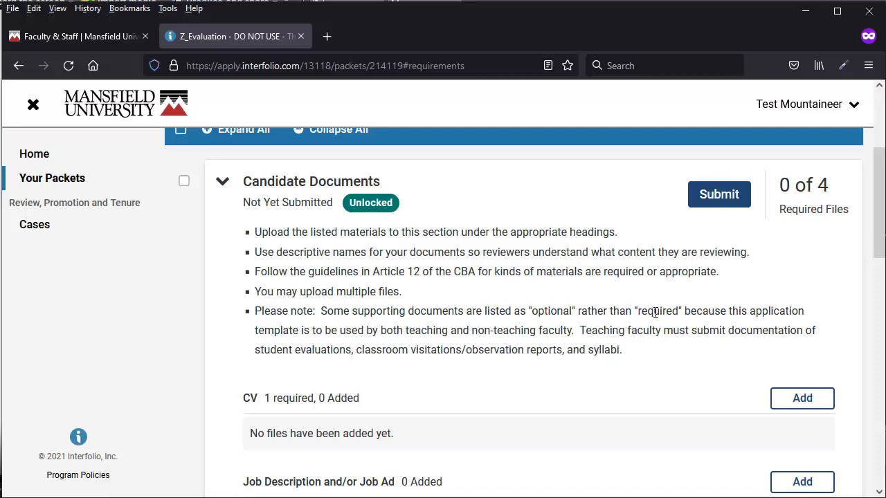
scroll(259, 277, down, 1)
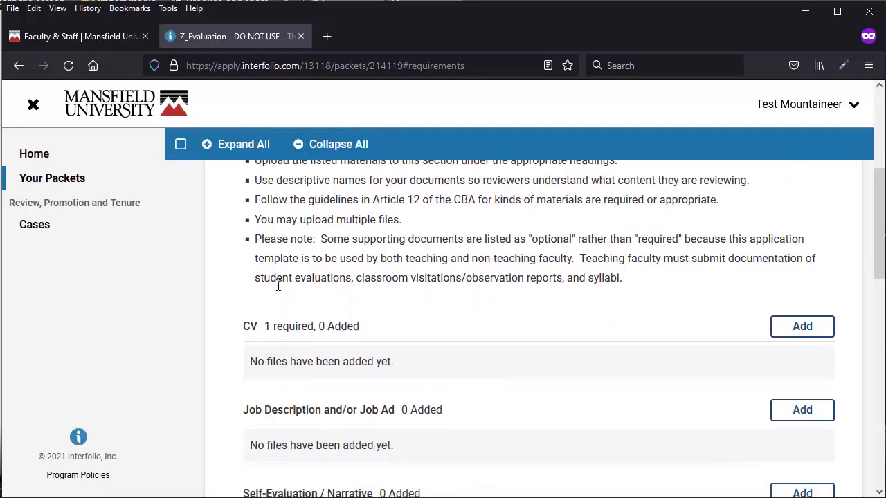
scroll(278, 284, down, 1)
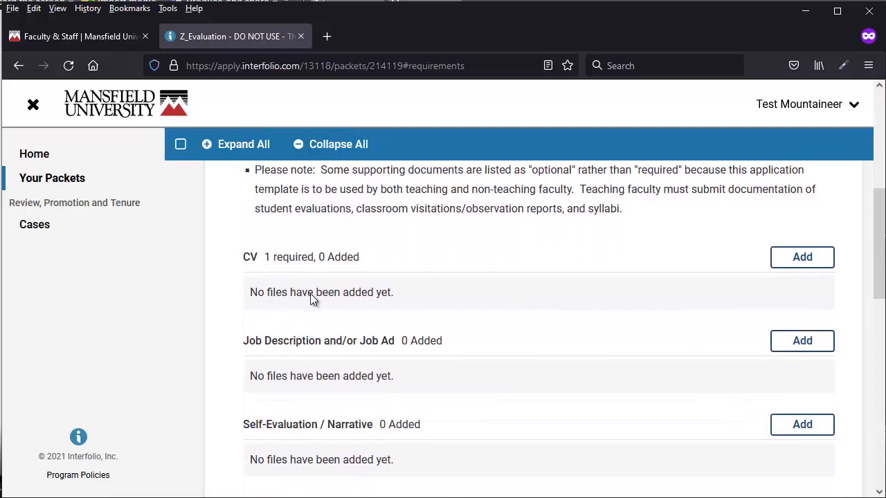
Step: Upload the CV .doc from the 5year review folder to the CV requirement
click(801, 258)
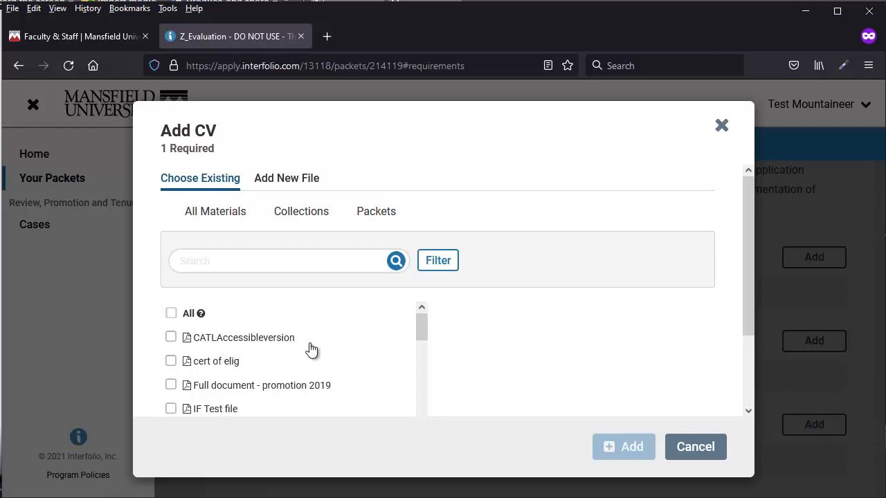
click(282, 179)
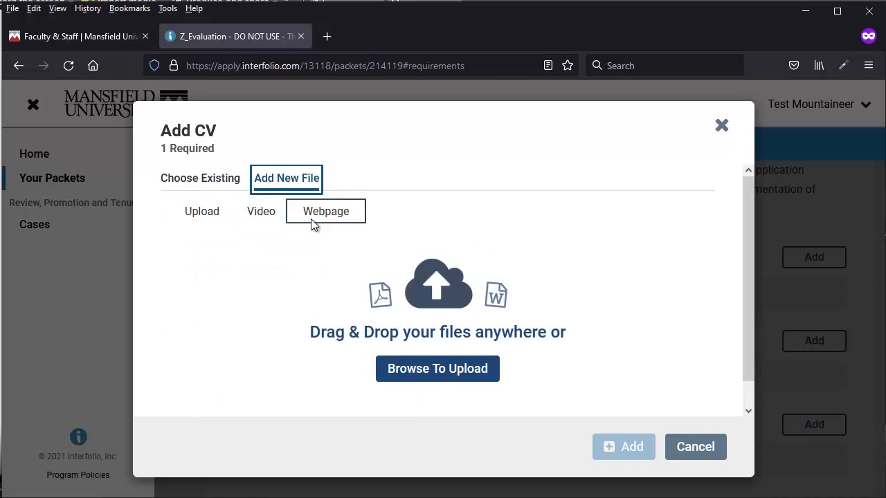
click(404, 401)
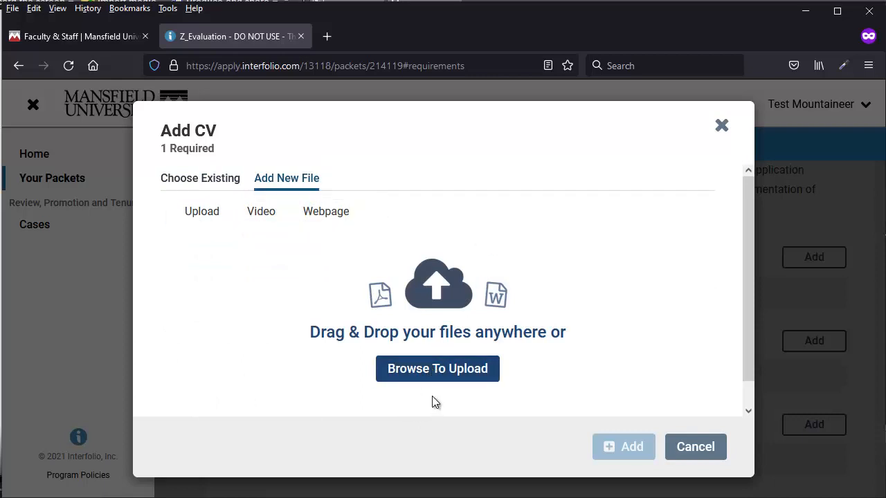
click(425, 370)
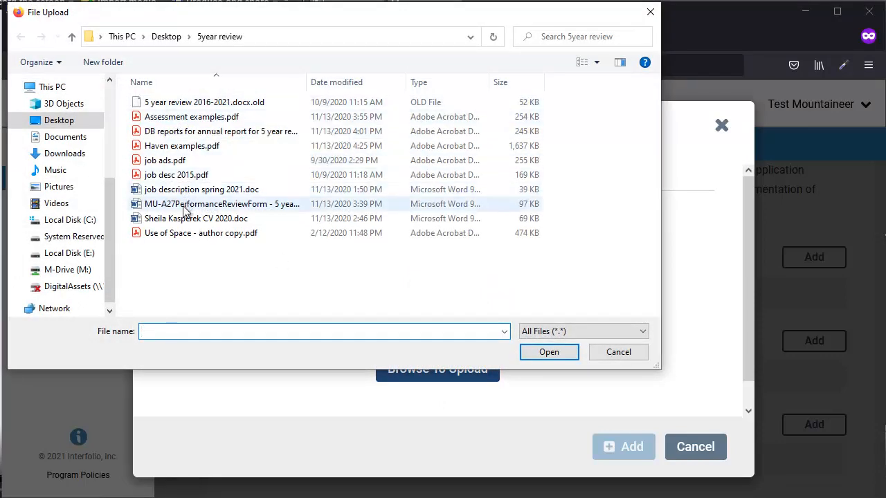
click(228, 218)
click(564, 352)
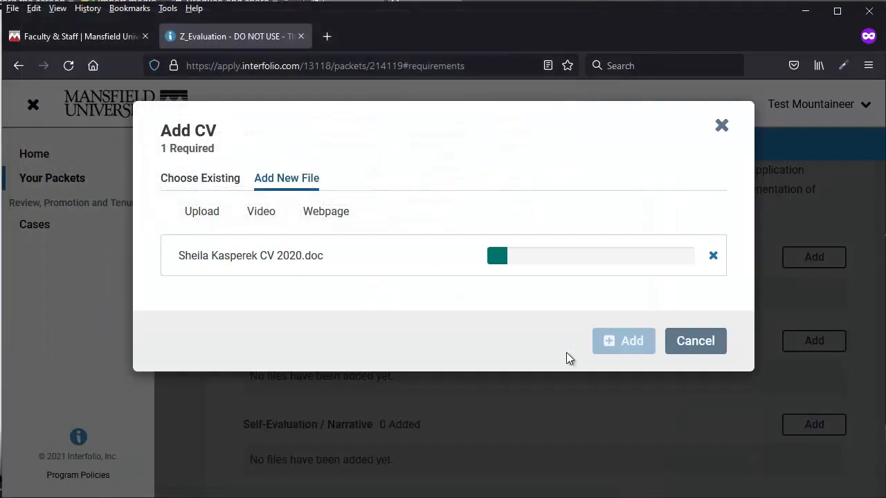
click(628, 342)
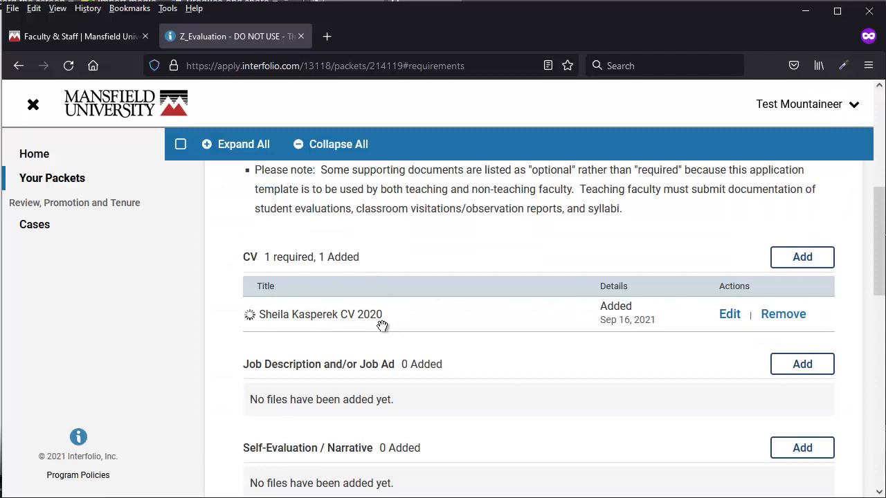
scroll(481, 348, down, 2)
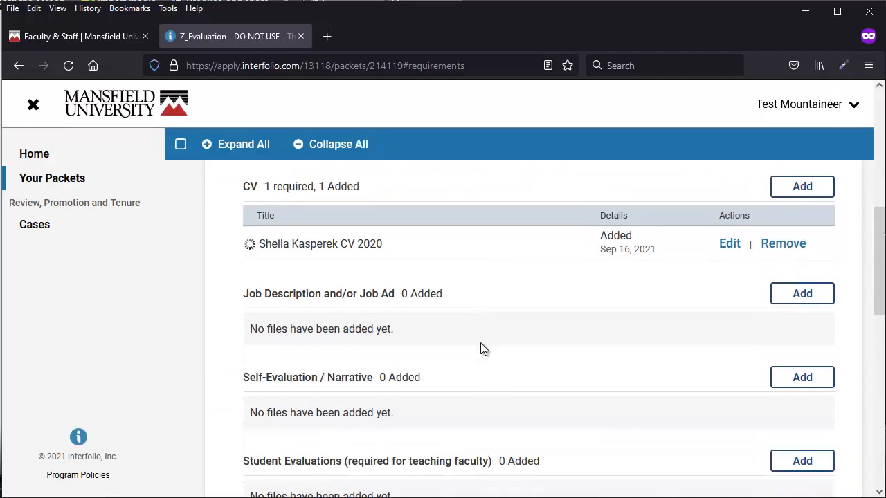
Step: Upload the job description spring 2021 file to Job Description and/or Job Ad
click(791, 295)
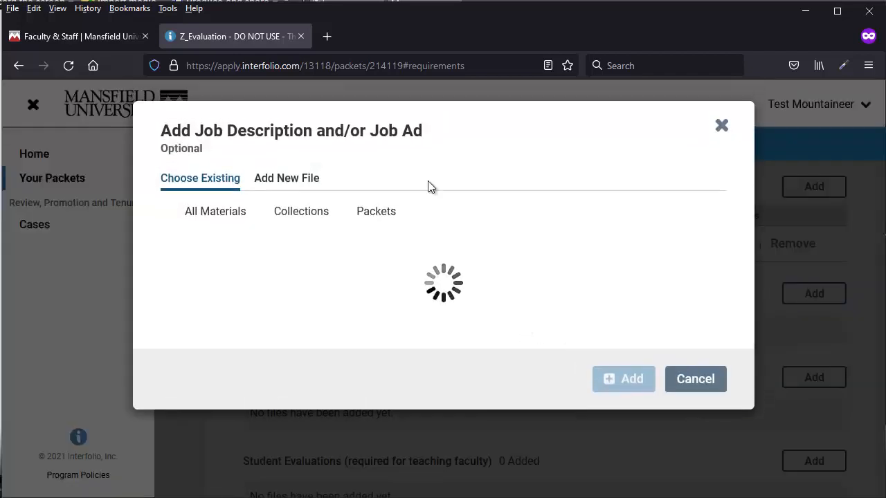
click(291, 181)
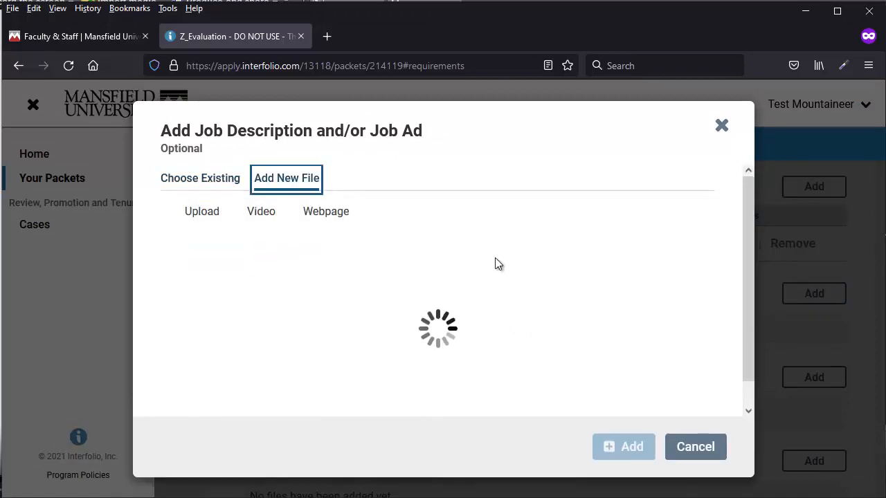
click(454, 369)
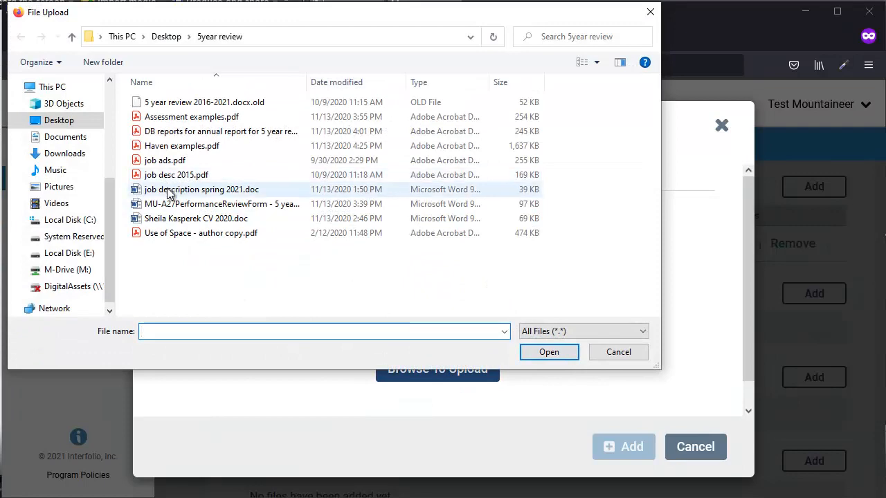
click(174, 190)
click(550, 354)
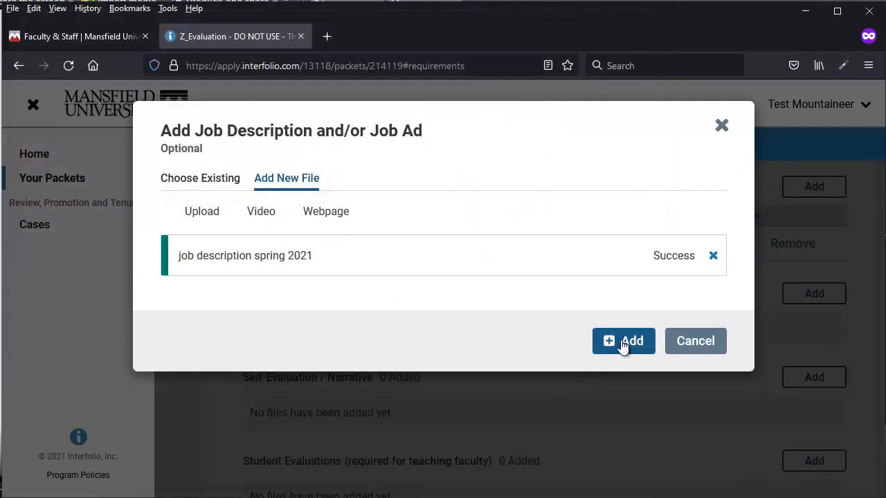
click(624, 341)
scroll(656, 374, down, 3)
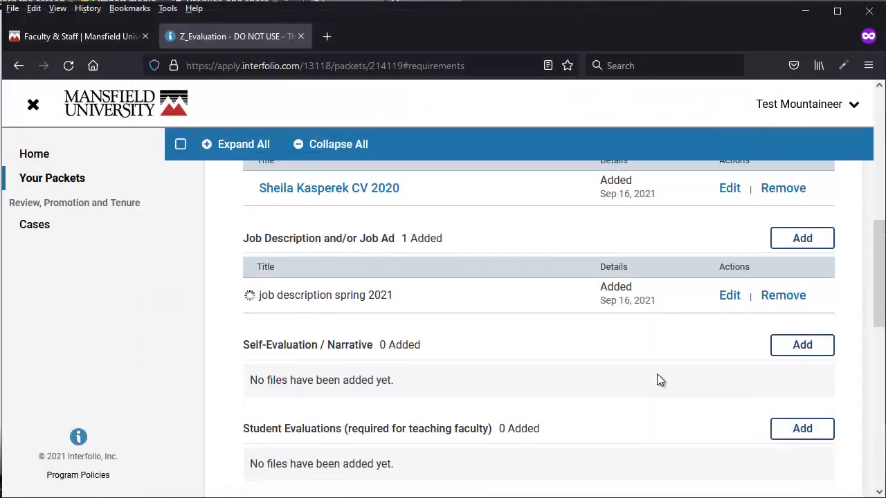
Step: Upload the MU-A27 Performance Review Form to Self-Evaluation / Narrative
click(802, 261)
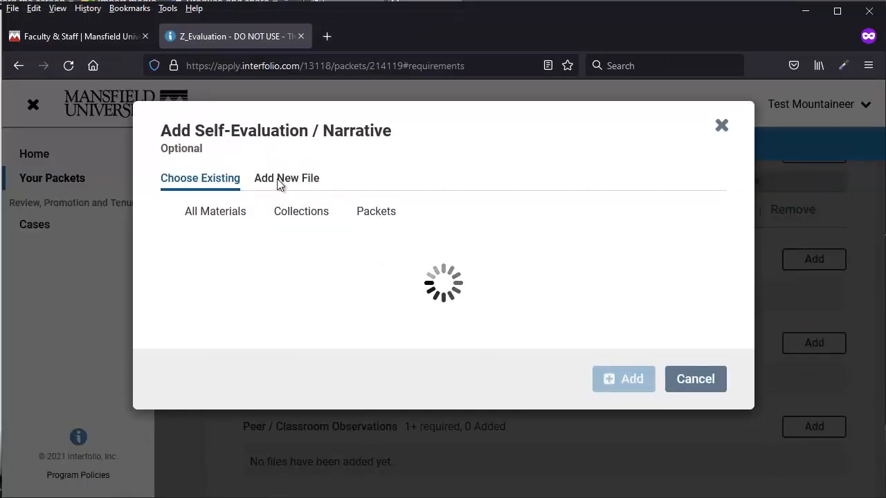
click(281, 182)
click(409, 370)
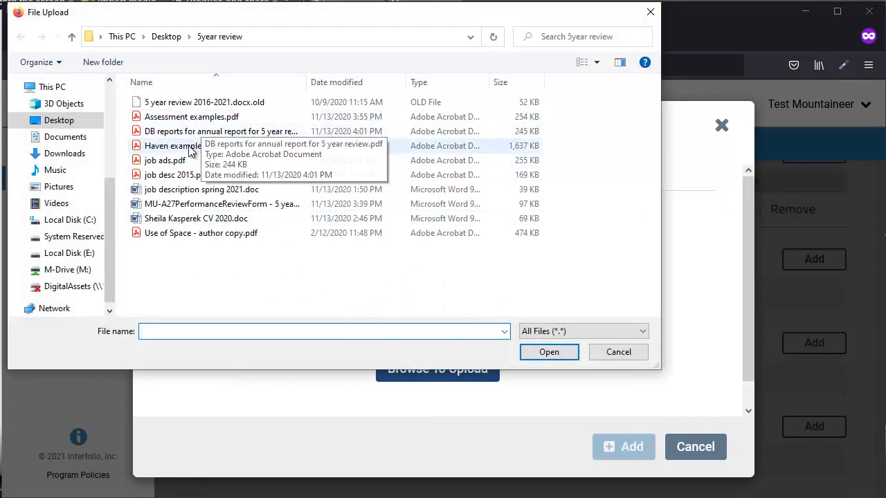
click(195, 204)
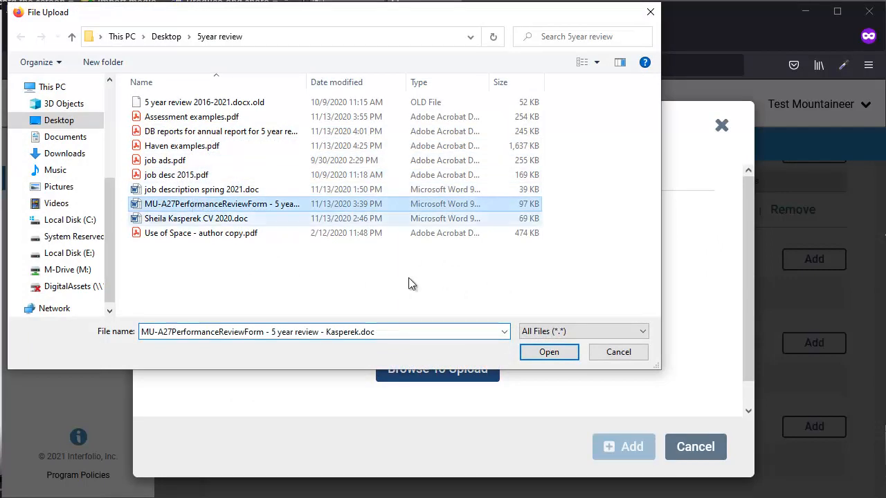
click(566, 351)
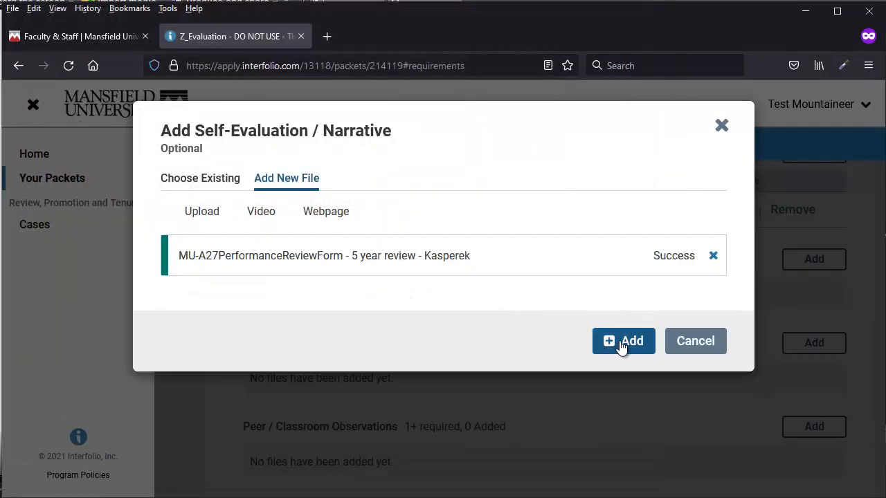
click(621, 342)
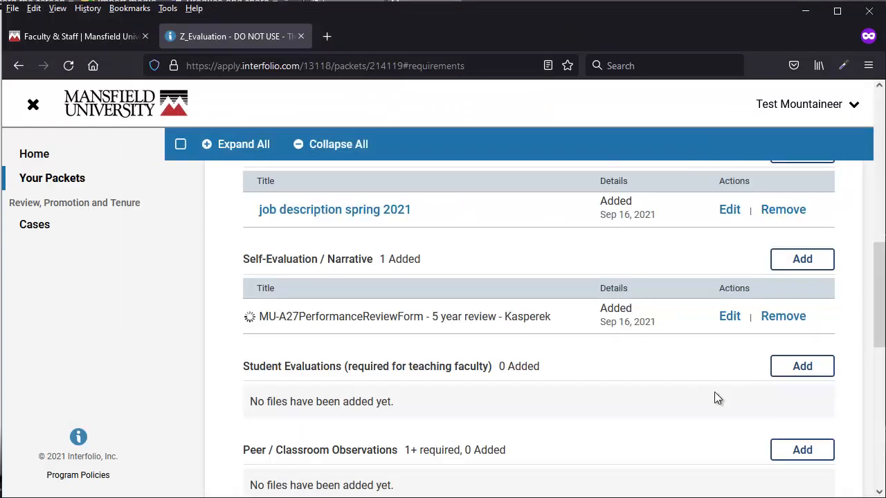
scroll(709, 391, down, 2)
scroll(633, 346, down, 2)
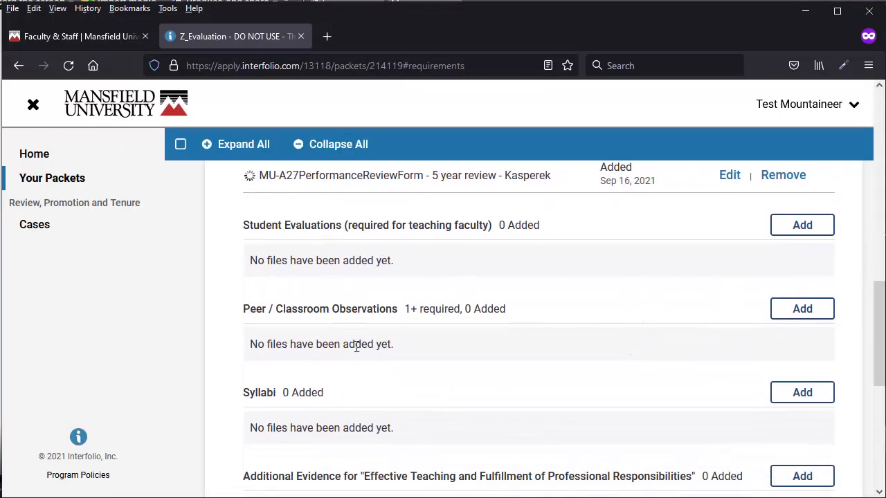
Step: Upload the Observations for 5 year review 2021 PDF to Peer / Classroom Observations
click(788, 317)
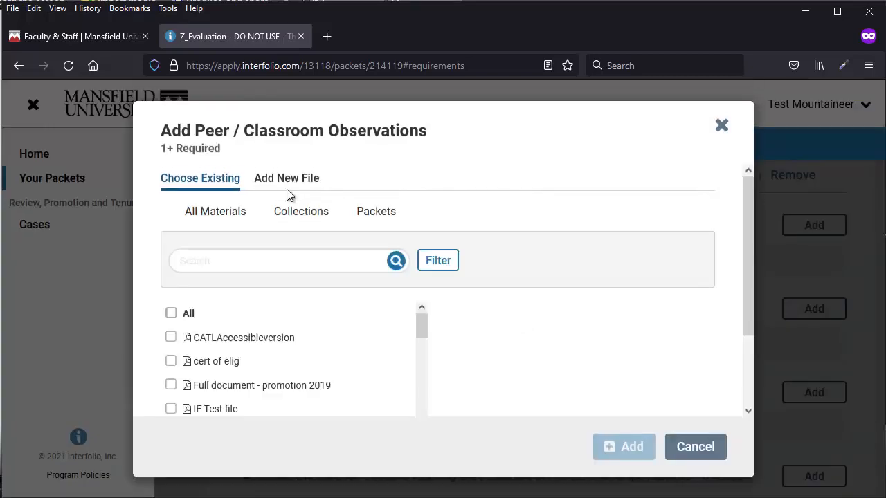
click(314, 183)
click(425, 368)
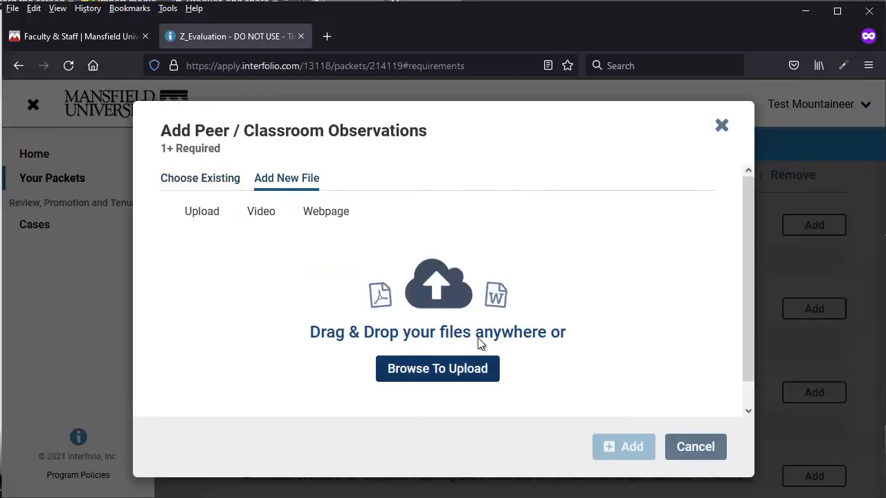
click(249, 218)
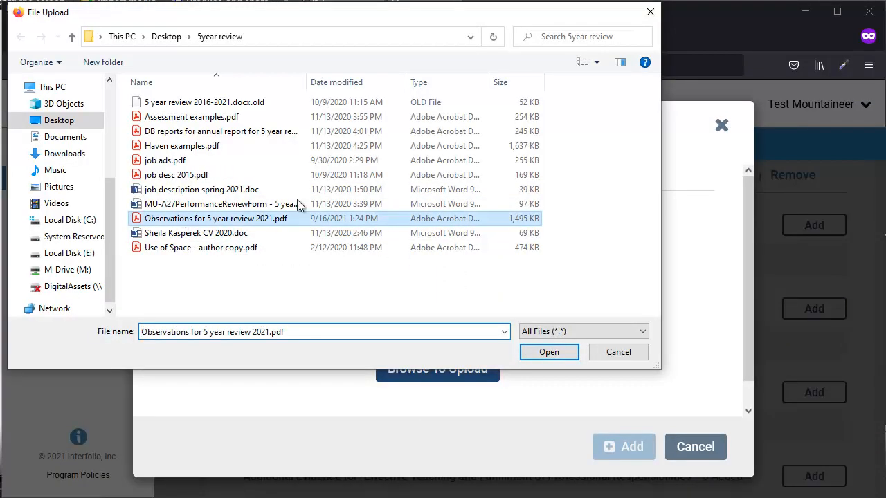
click(540, 352)
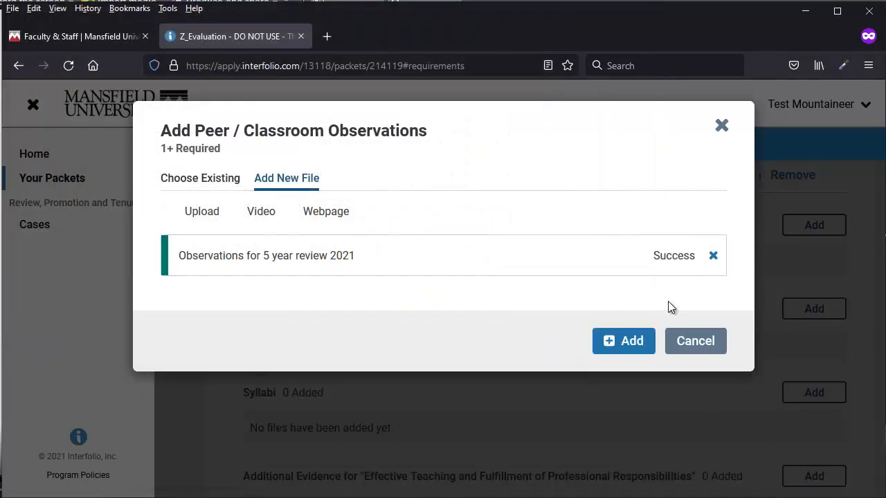
click(630, 341)
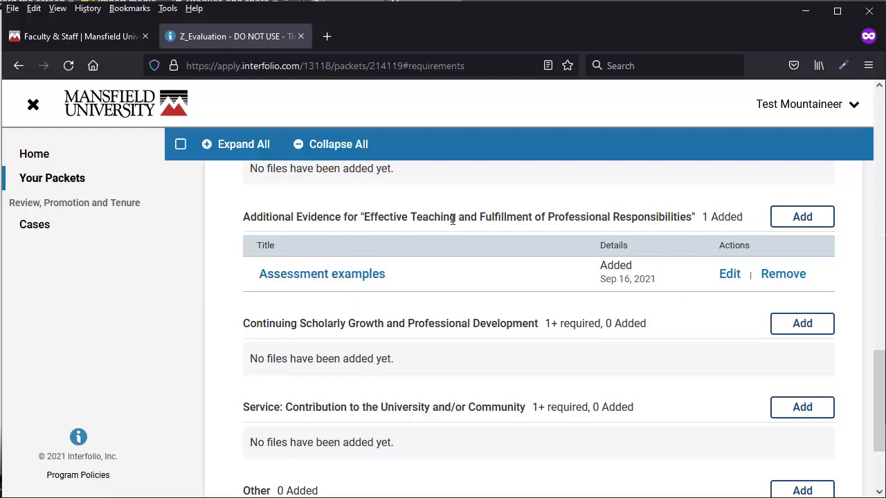
Step: Upload the DB reports PDF to Additional Evidence
click(802, 217)
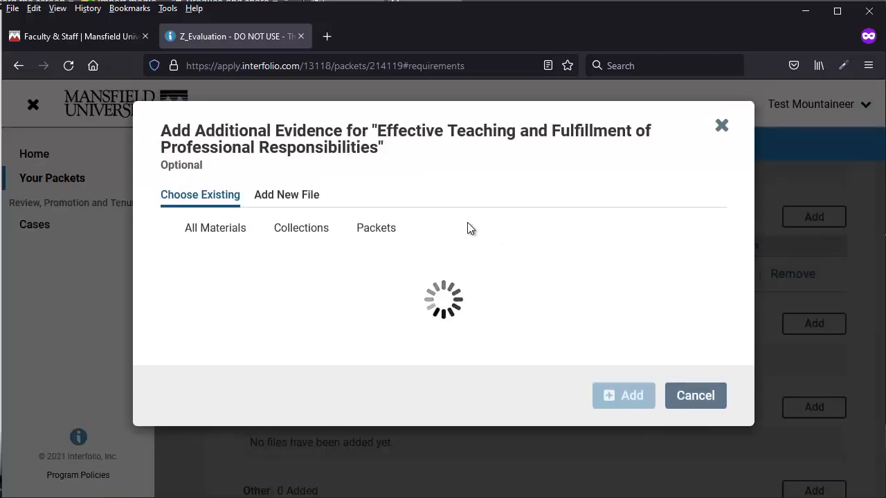
click(315, 202)
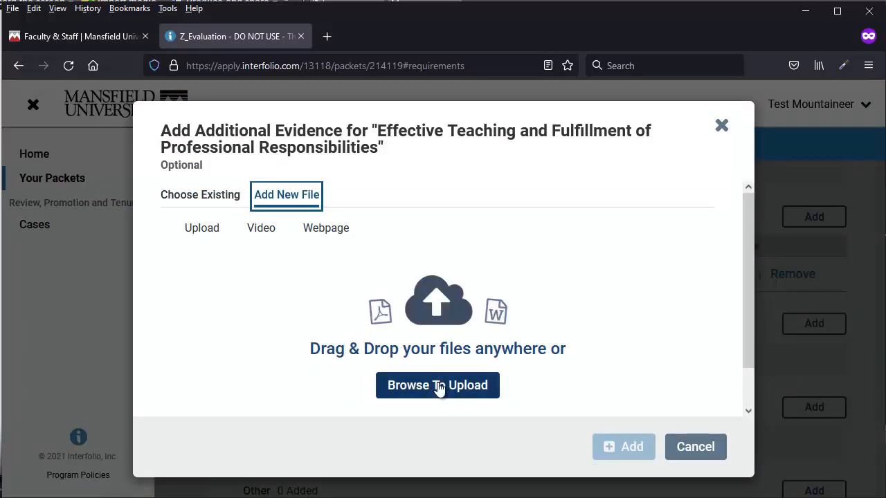
click(437, 386)
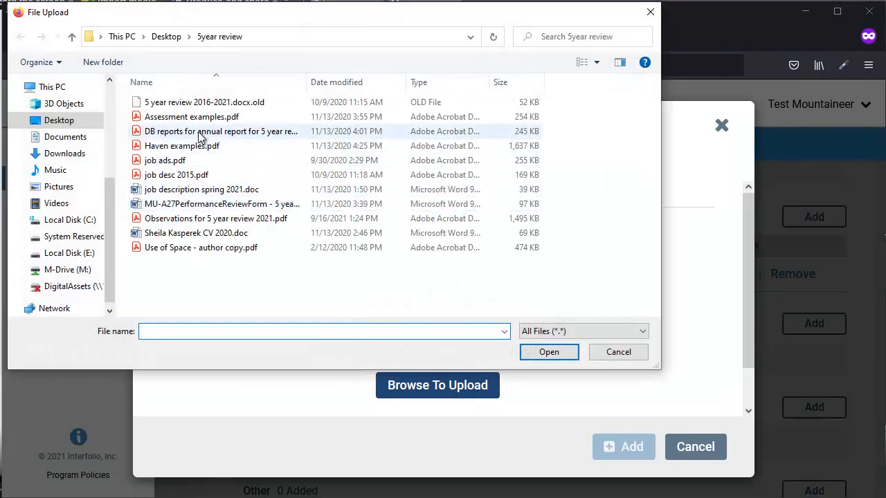
click(200, 132)
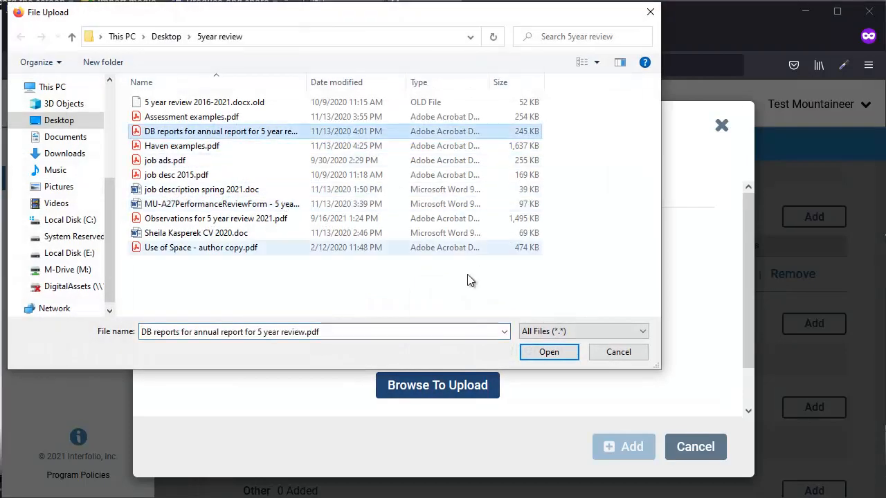
click(548, 353)
click(619, 357)
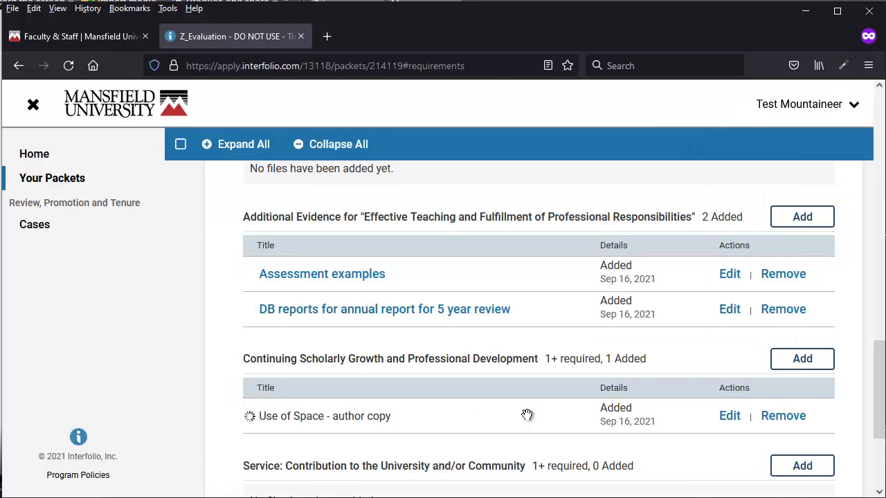
click(802, 358)
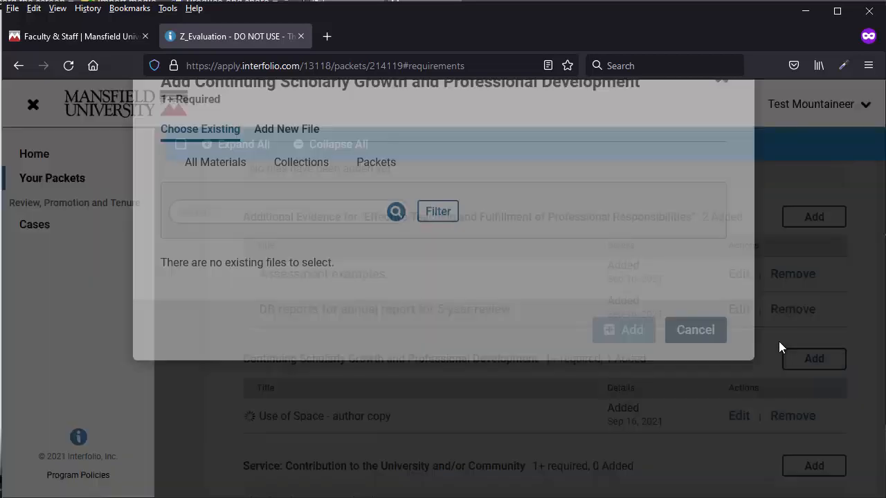
Step: Add a titled webpage link to an archive.org collection under Continuing Scholarly Growth
click(286, 178)
click(344, 223)
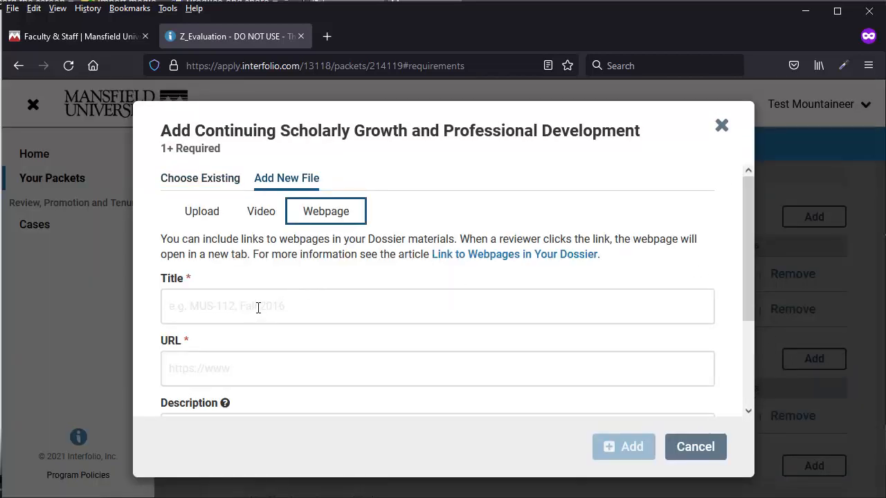
click(232, 362)
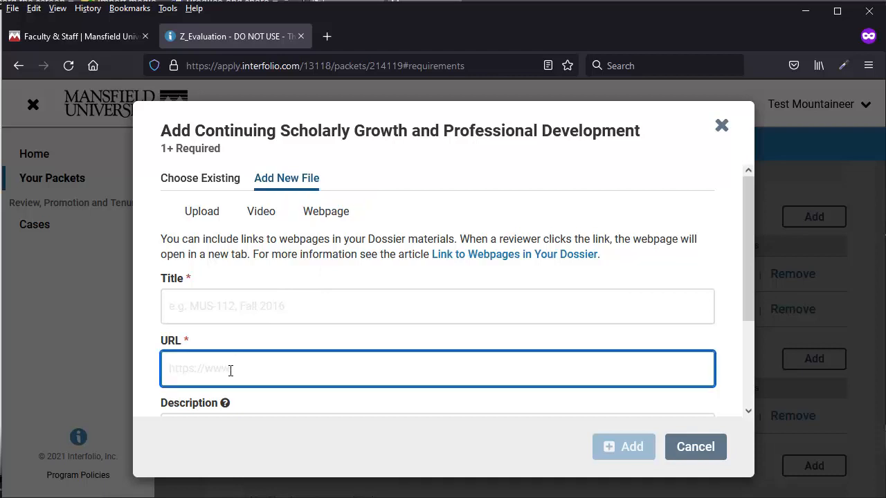
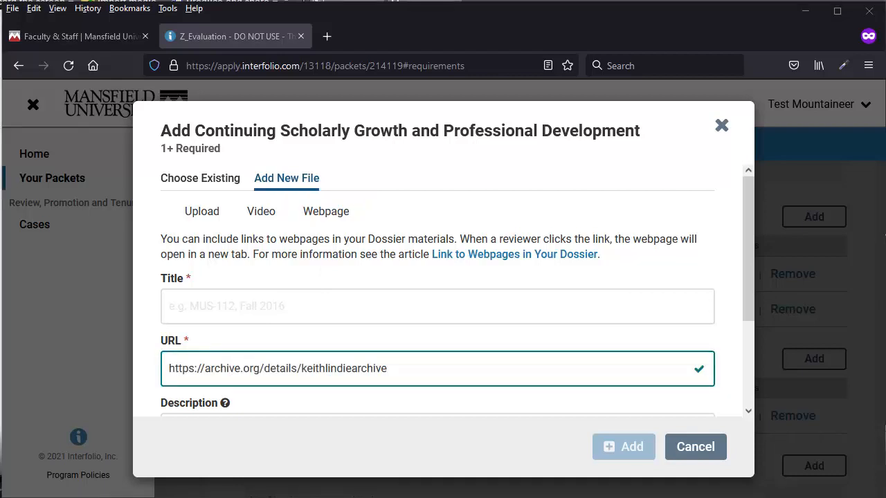
click(348, 310)
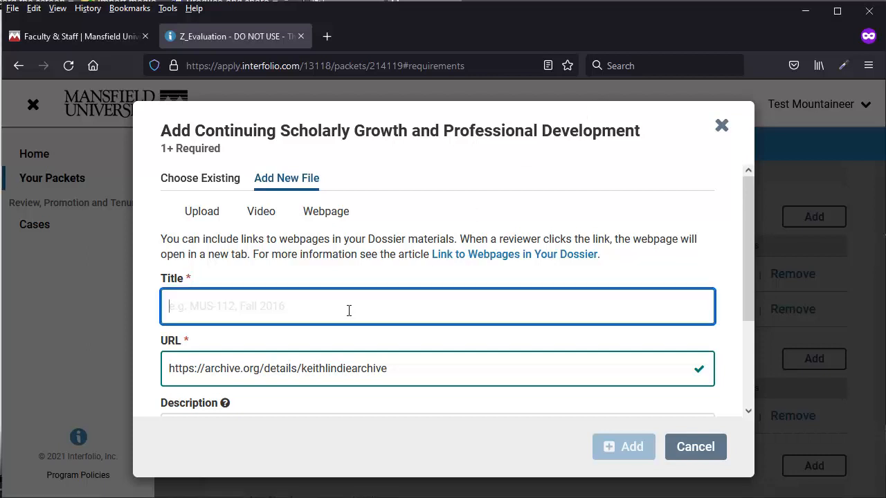
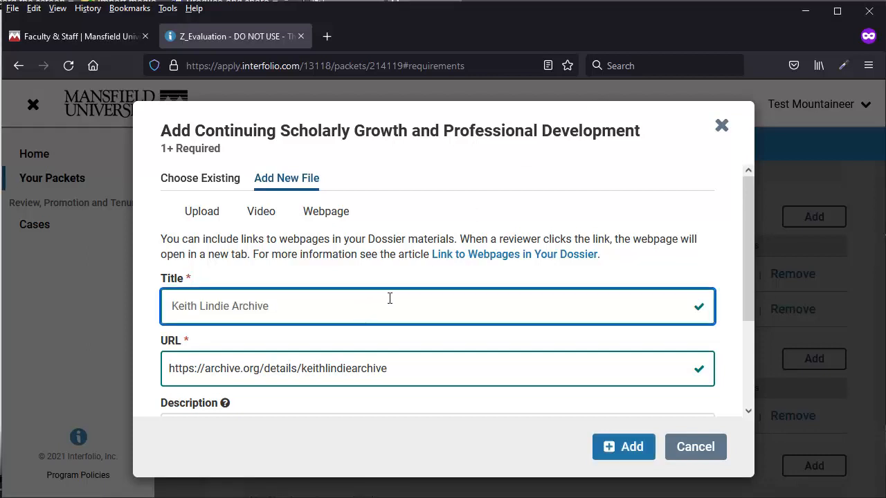
scroll(442, 335, down, 2)
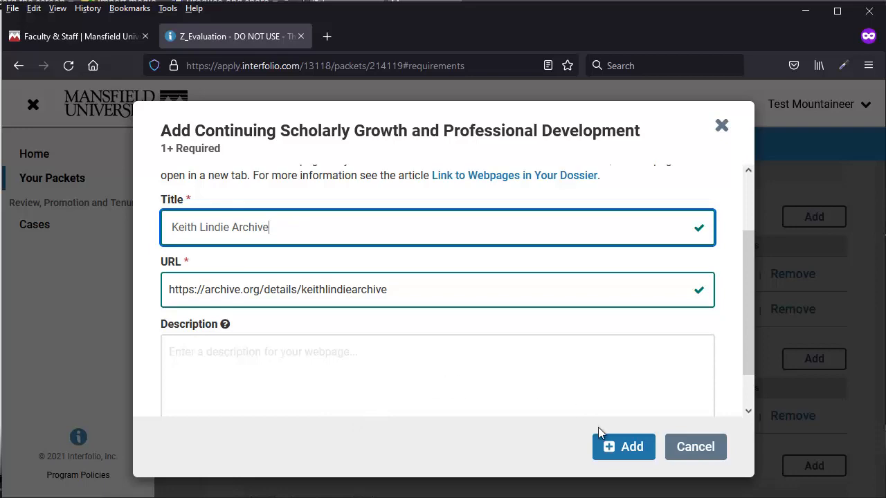
click(631, 431)
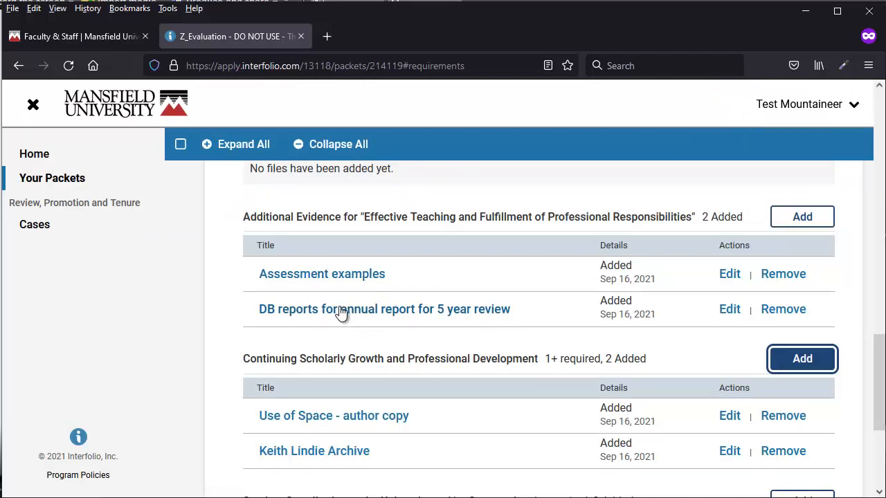
Step: Move DB reports above Assessment examples and retitle it 'Database reports for annual report for 5 year review'
drag(340, 309, 348, 274)
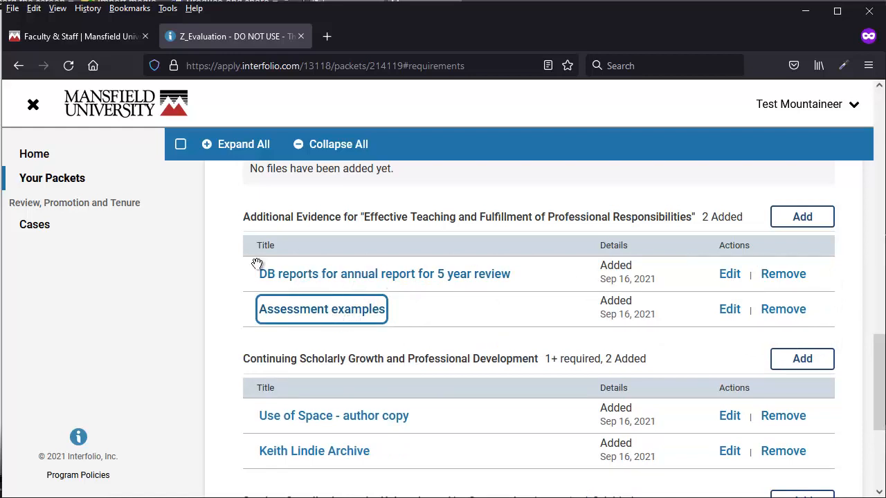
click(729, 275)
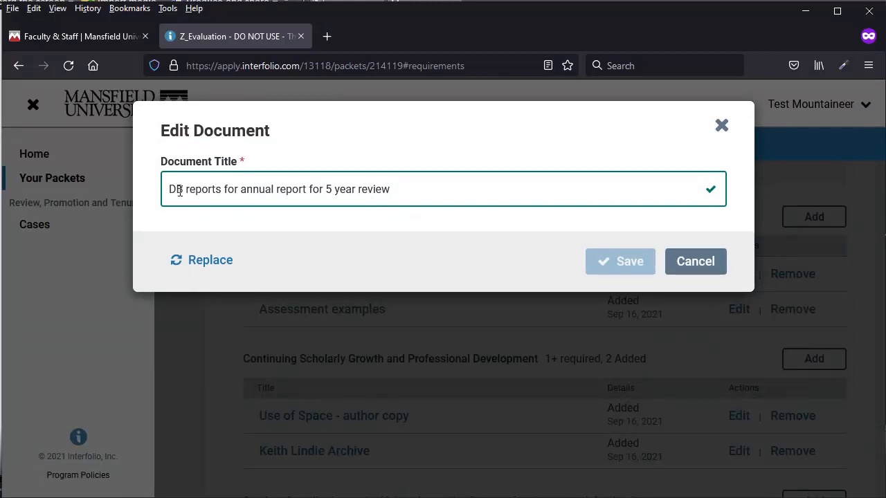
drag(183, 189, 180, 189)
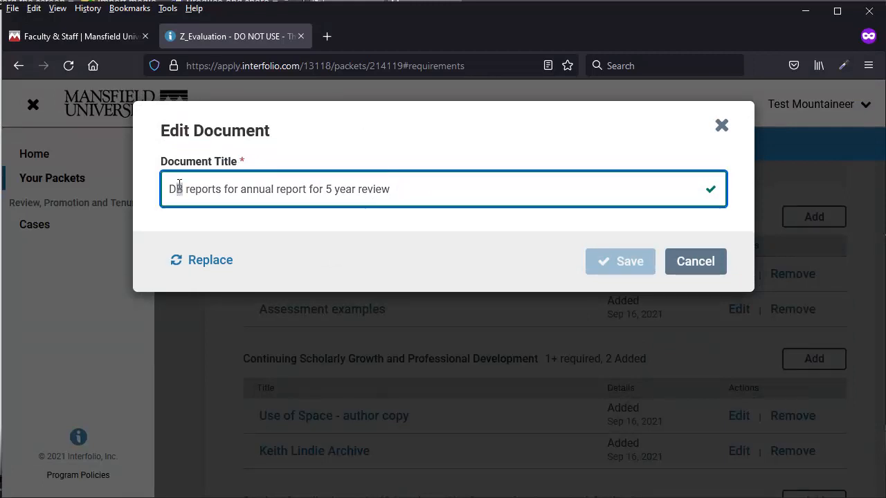
text(atabase)
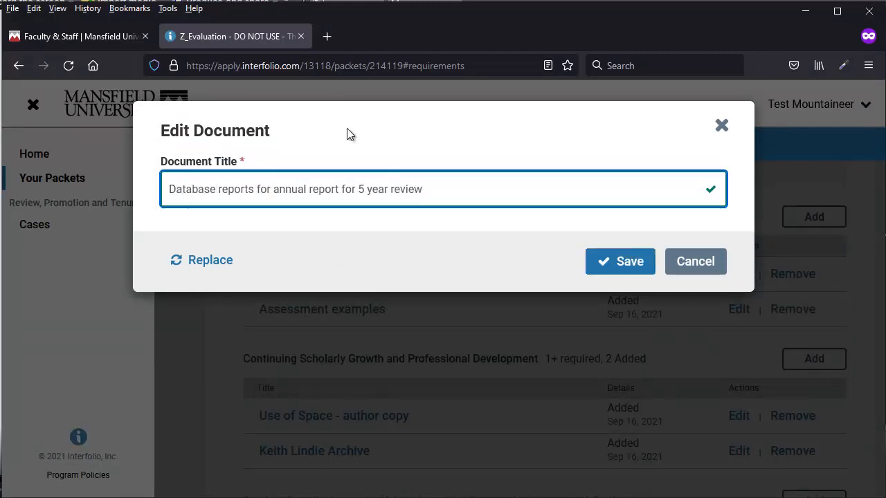
click(624, 261)
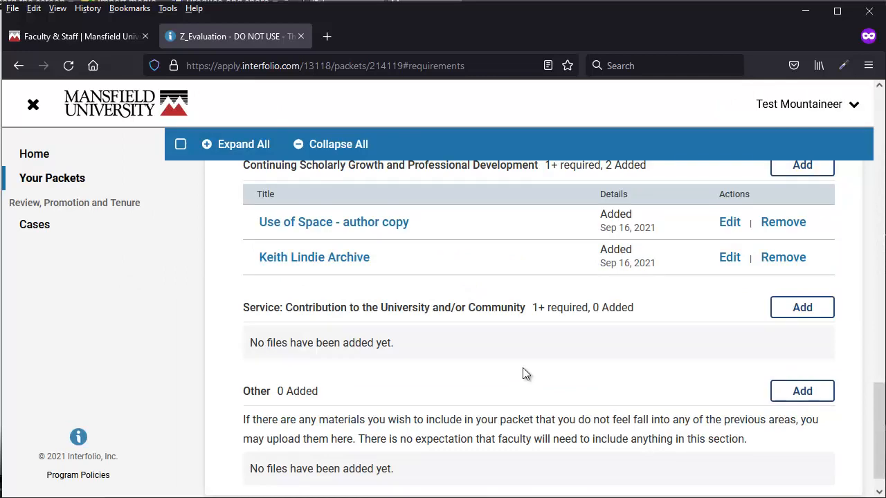
Step: Attempt to submit Candidate Documents, close the warning, and locate the empty Service requirement
scroll(553, 374, up, 10)
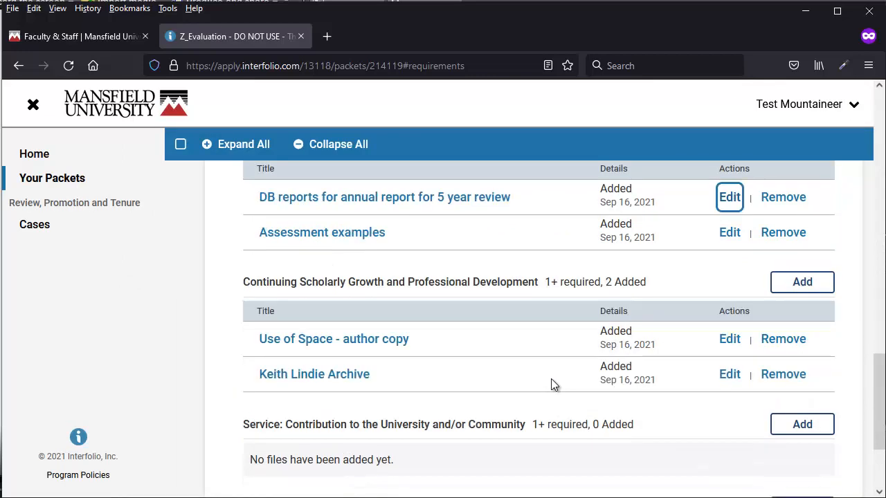
scroll(552, 379, up, 6)
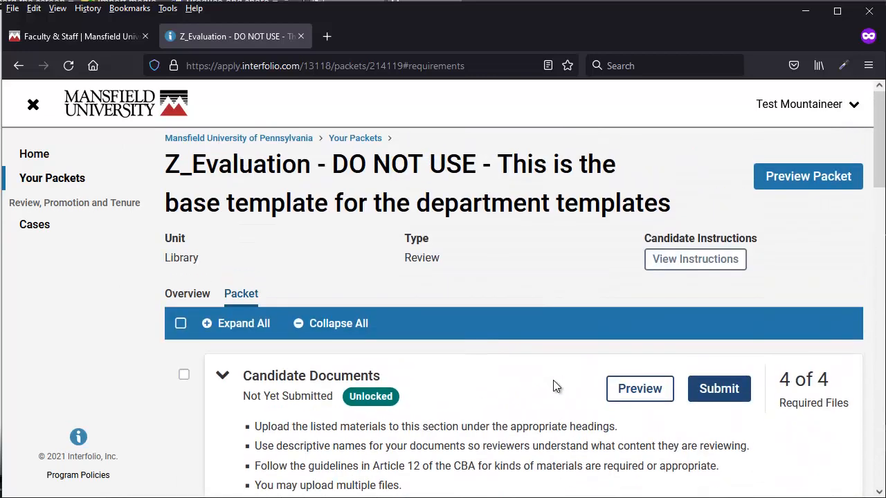
click(744, 389)
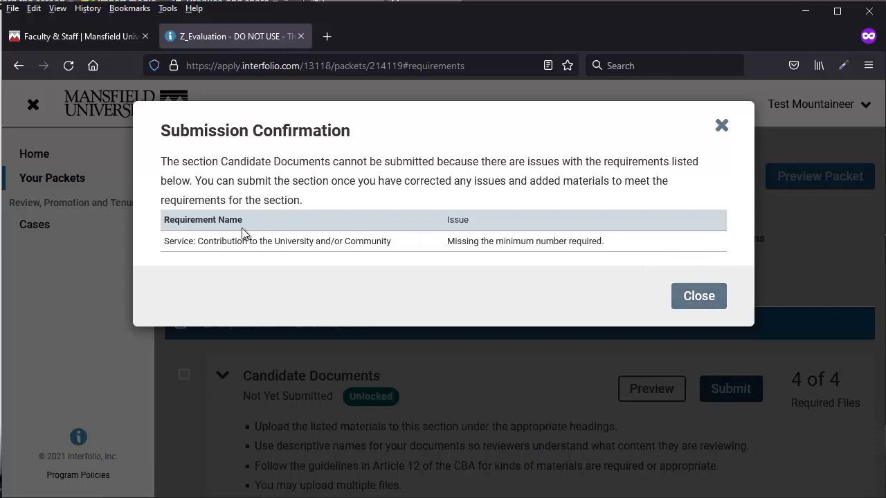
click(699, 297)
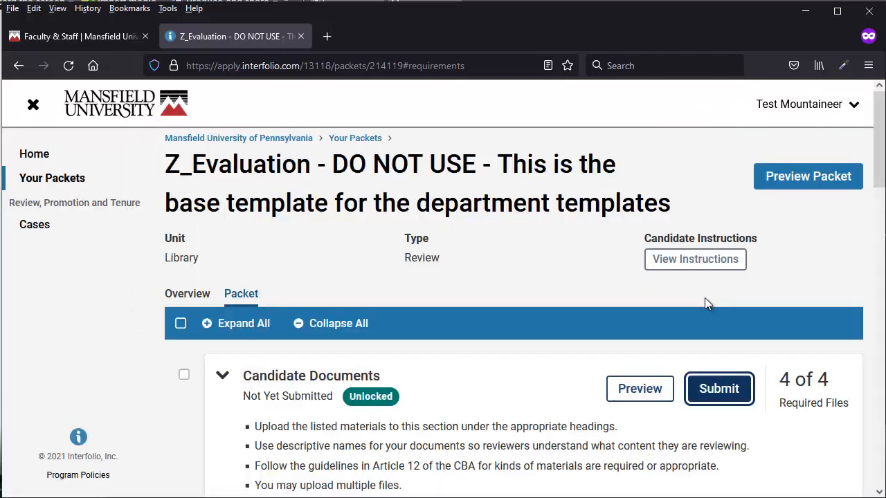
scroll(707, 334, down, 15)
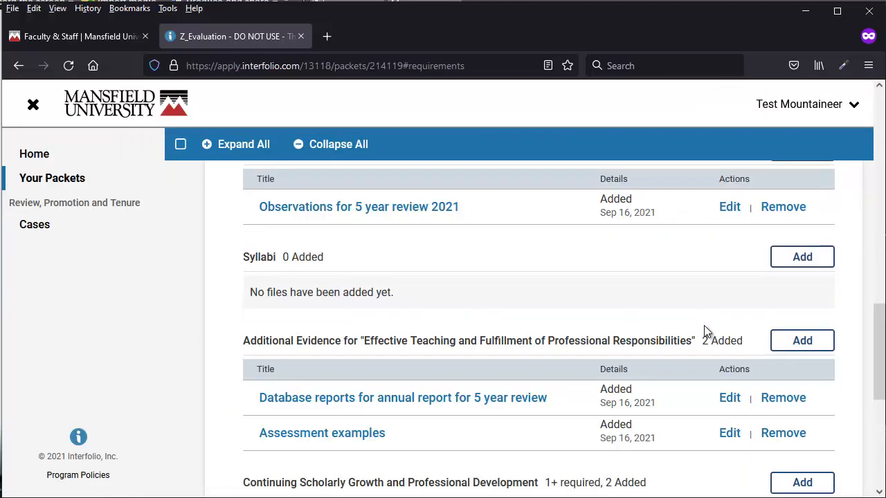
scroll(704, 325, down, 3)
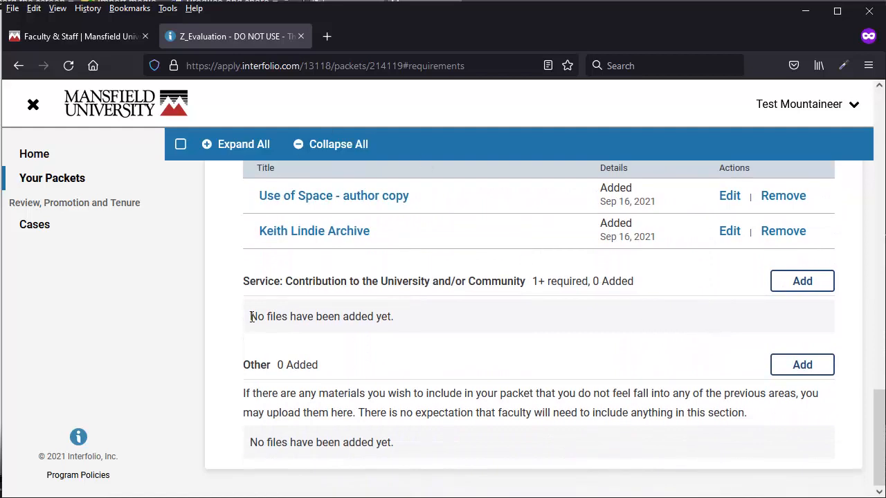
Step: Upload Haven examples.pdf to the Service requirement and review the updated document list
click(806, 283)
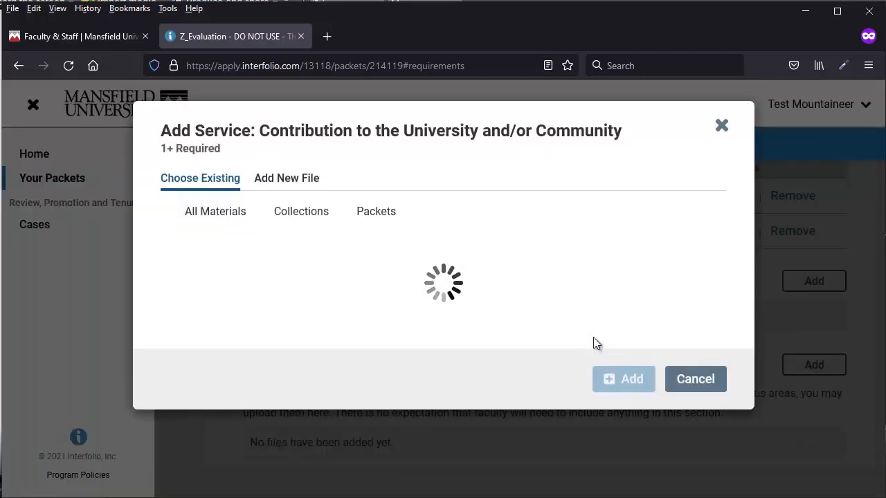
click(279, 177)
click(428, 374)
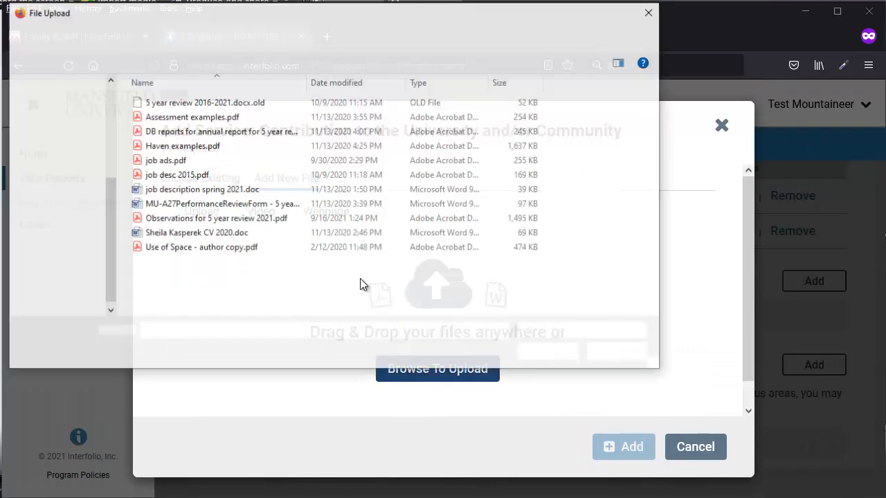
click(168, 146)
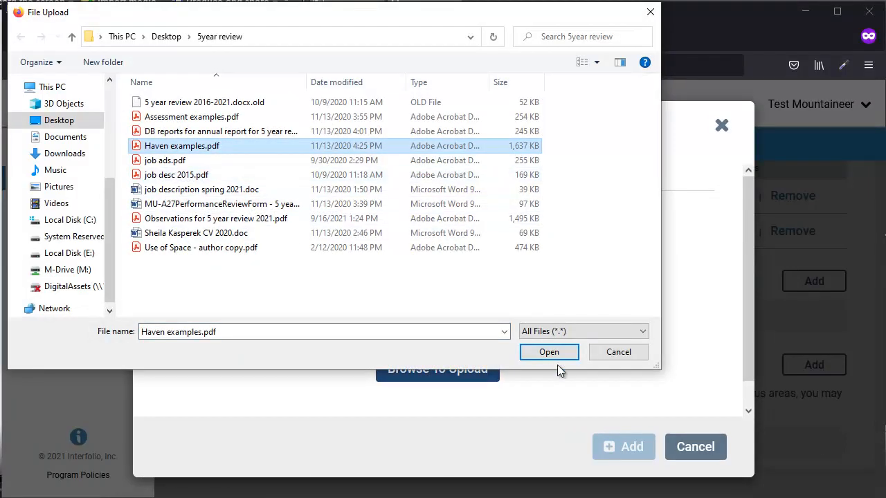
click(554, 352)
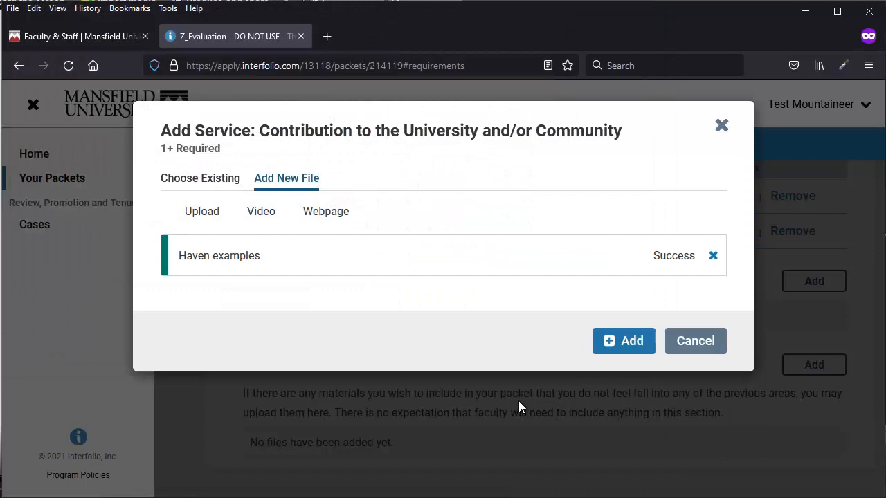
click(623, 341)
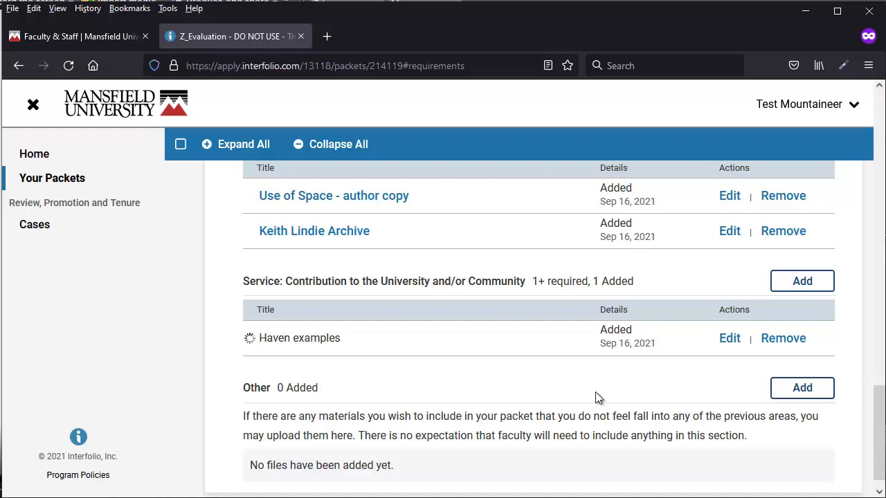
scroll(595, 391, up, 10)
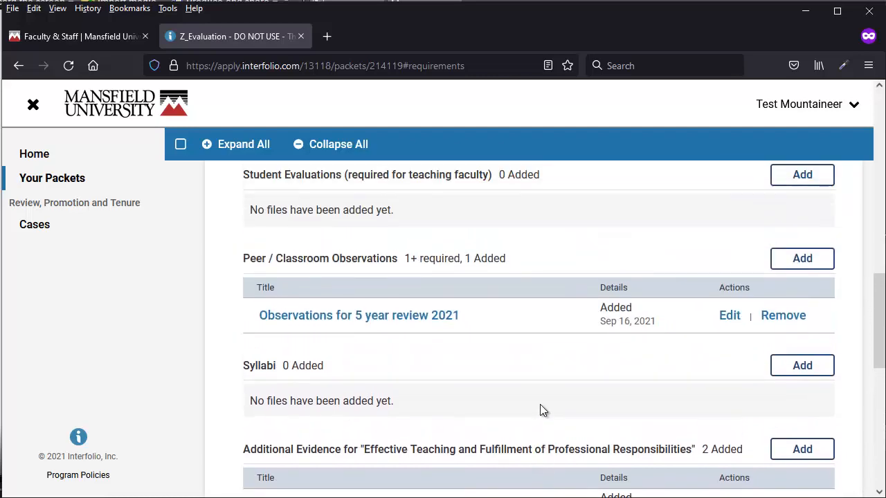
scroll(541, 408, up, 10)
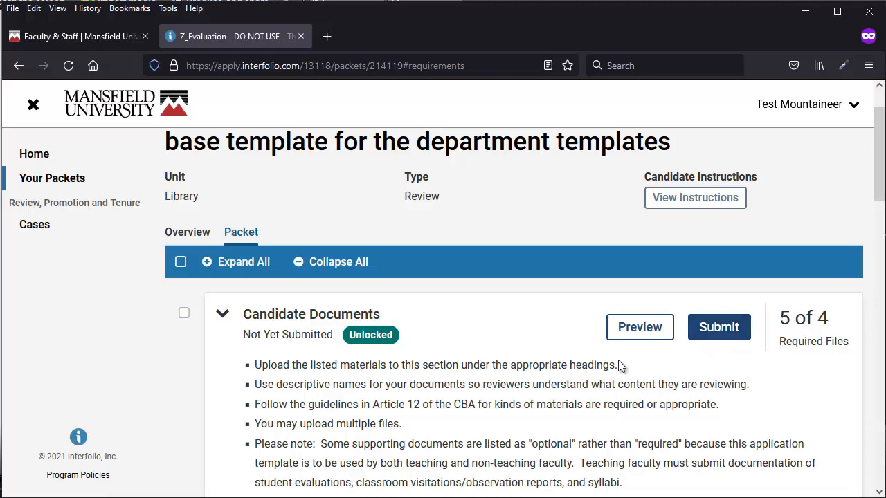
scroll(549, 351, down, 10)
scroll(545, 363, down, 7)
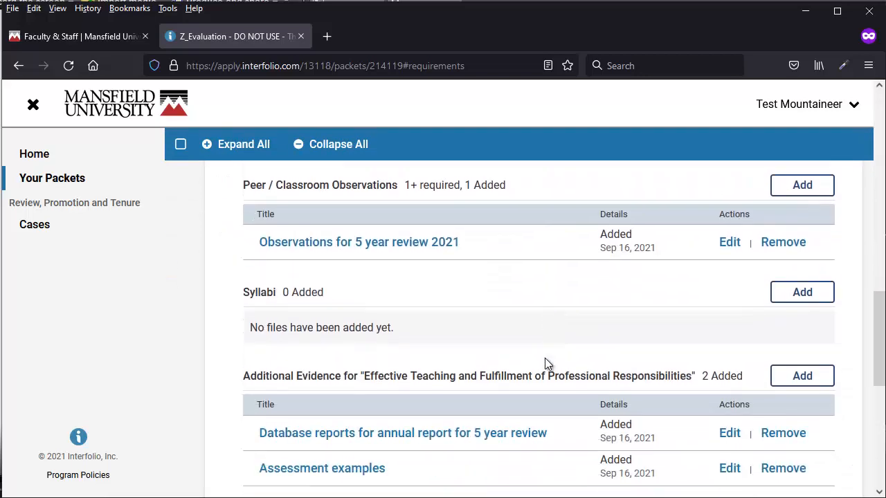
scroll(548, 375, down, 1)
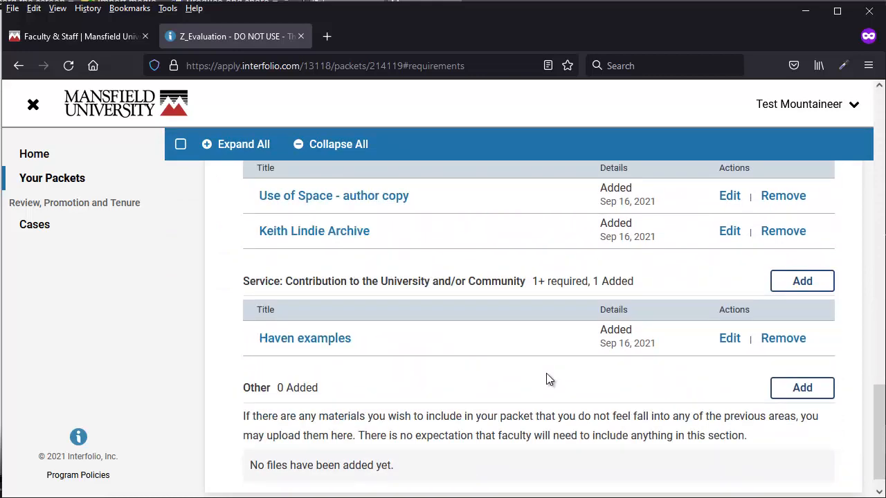
scroll(547, 378, up, 8)
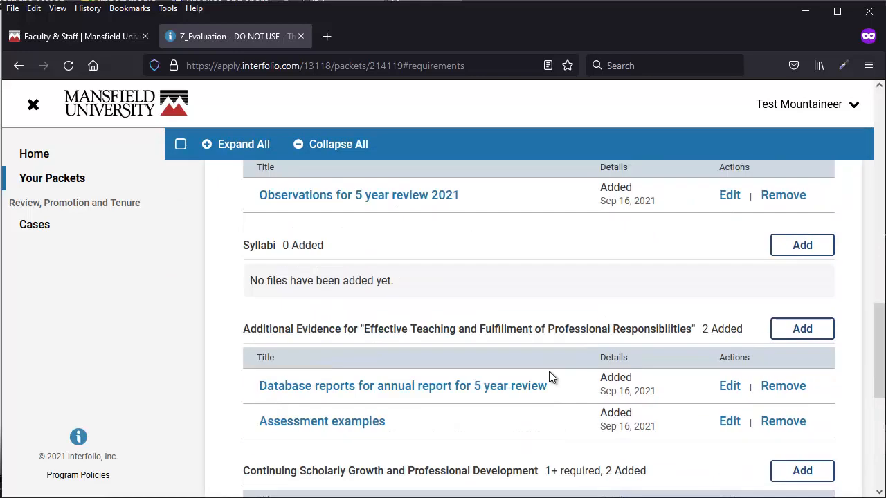
scroll(551, 370, up, 10)
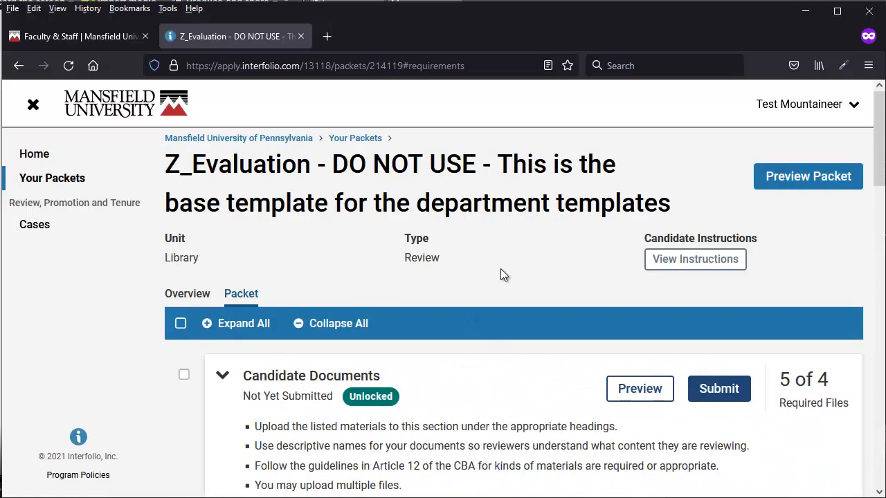
click(834, 174)
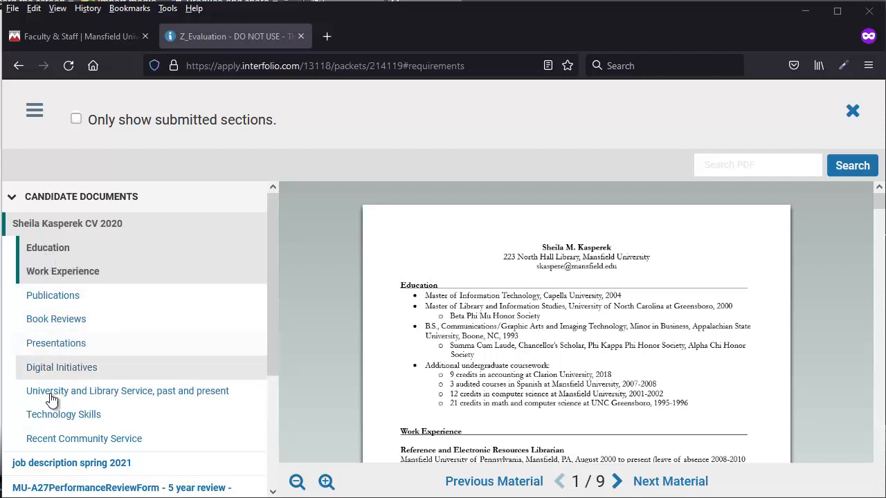
drag(274, 259, 269, 398)
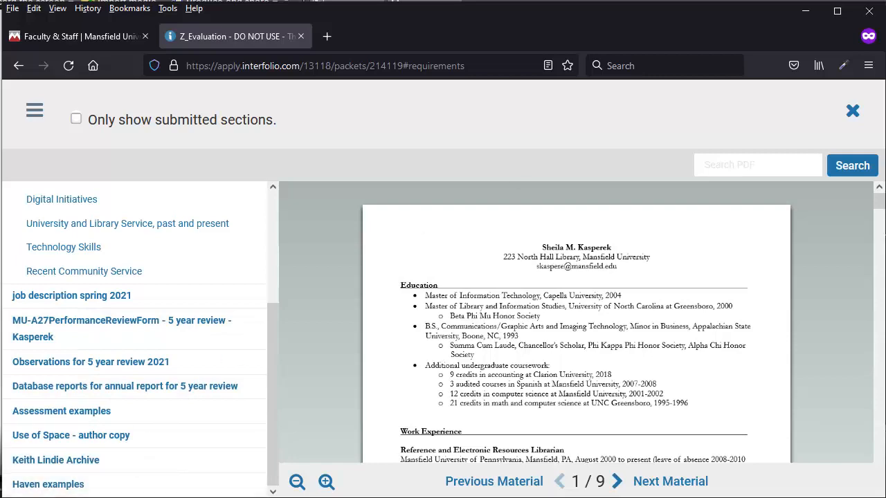
click(852, 113)
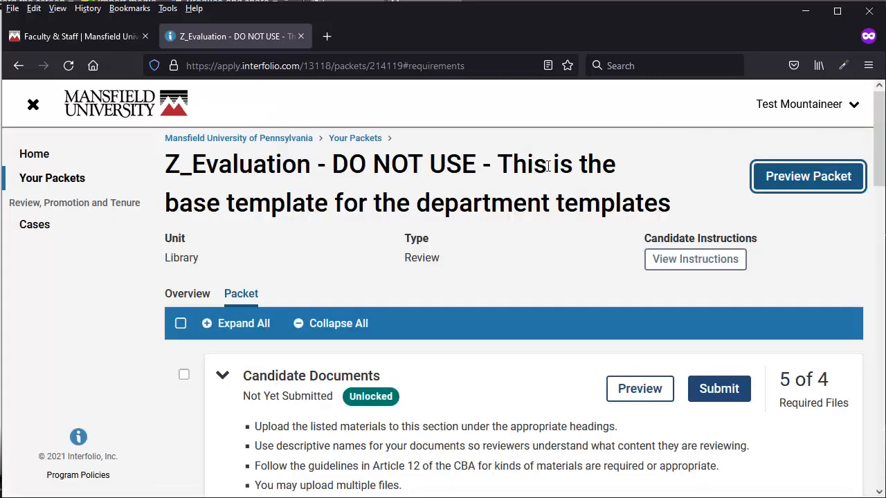
scroll(548, 367, down, 5)
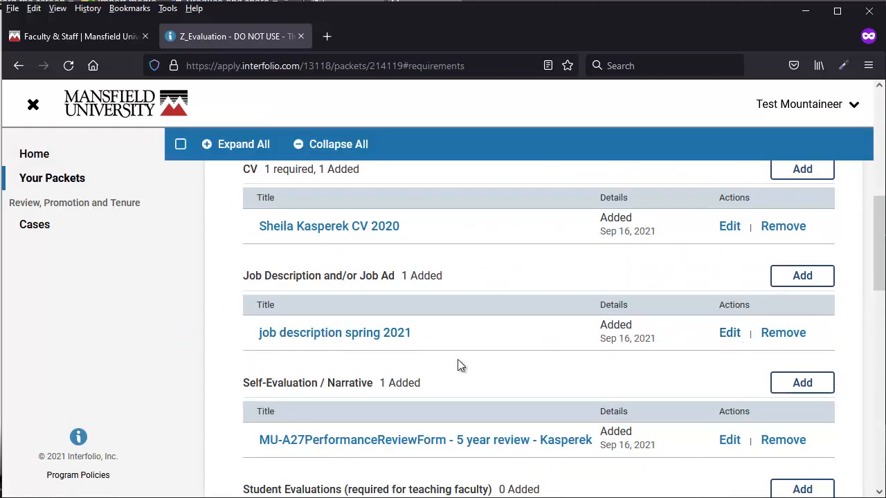
scroll(477, 365, down, 2)
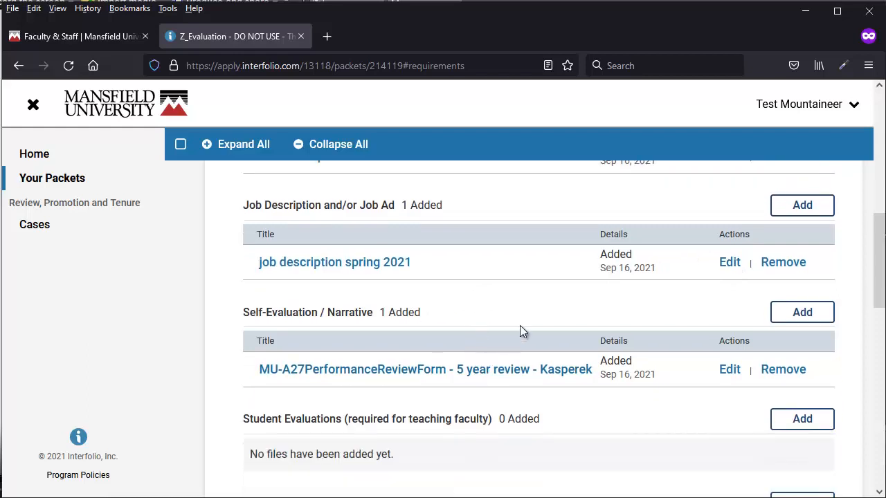
scroll(521, 313, up, 5)
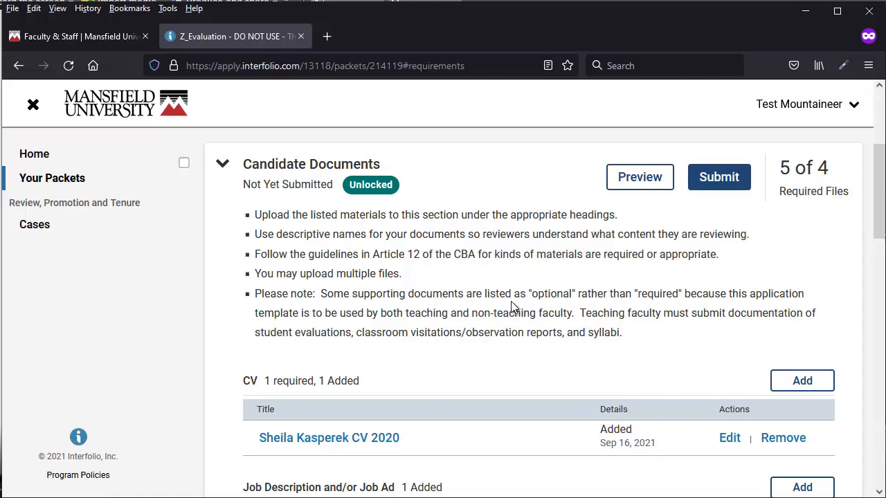
scroll(417, 332, down, 3)
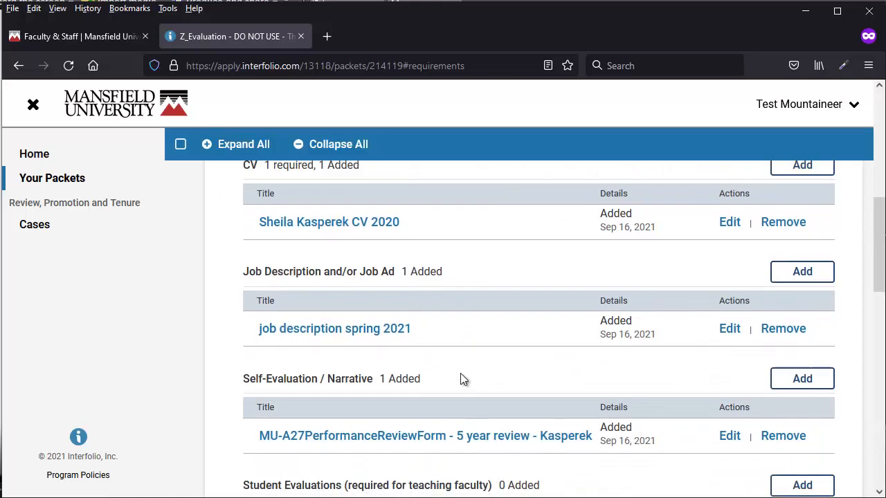
scroll(462, 379, down, 3)
scroll(490, 386, up, 6)
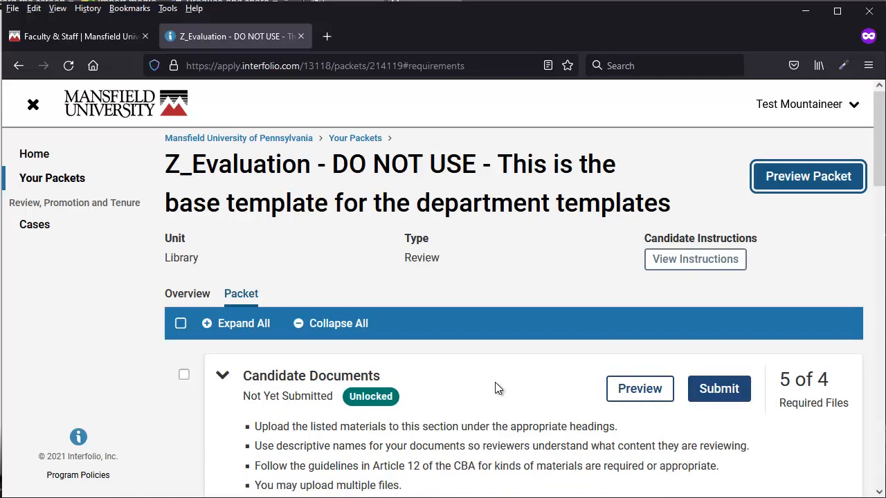
Step: Submit and confirm the Candidate Documents section, locking it with 5 of 4 files
click(725, 390)
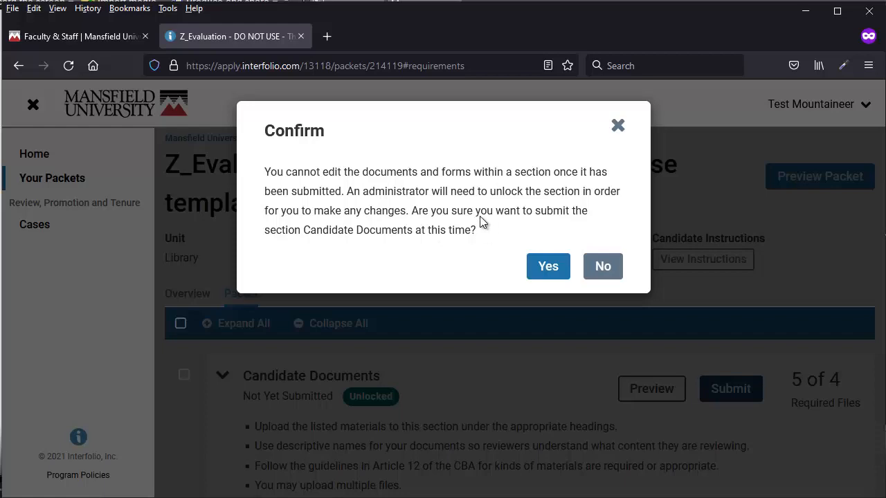
click(546, 269)
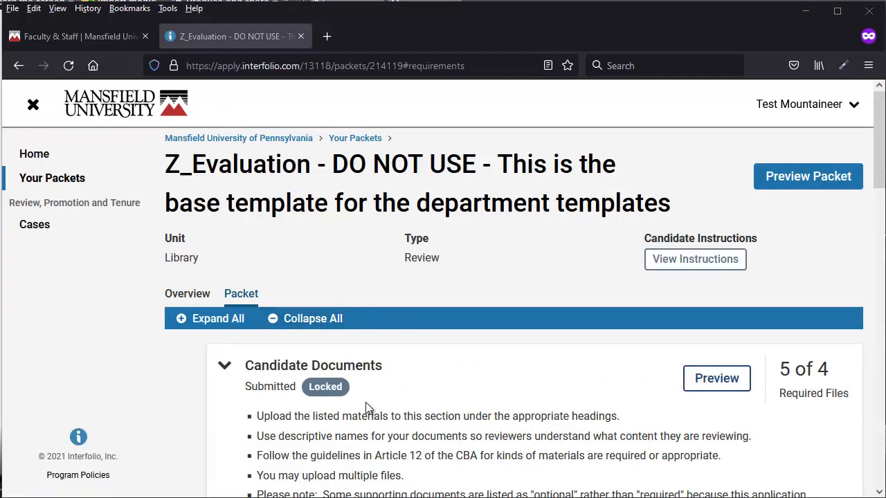
mouse_move(327, 392)
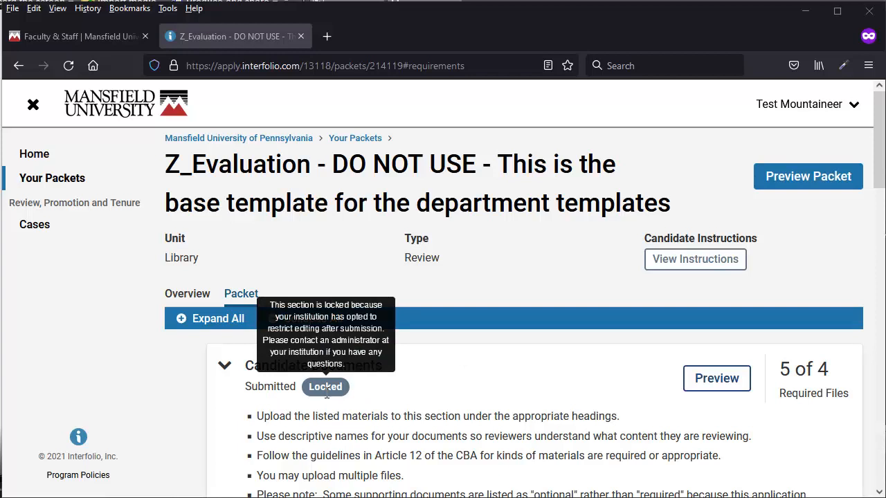